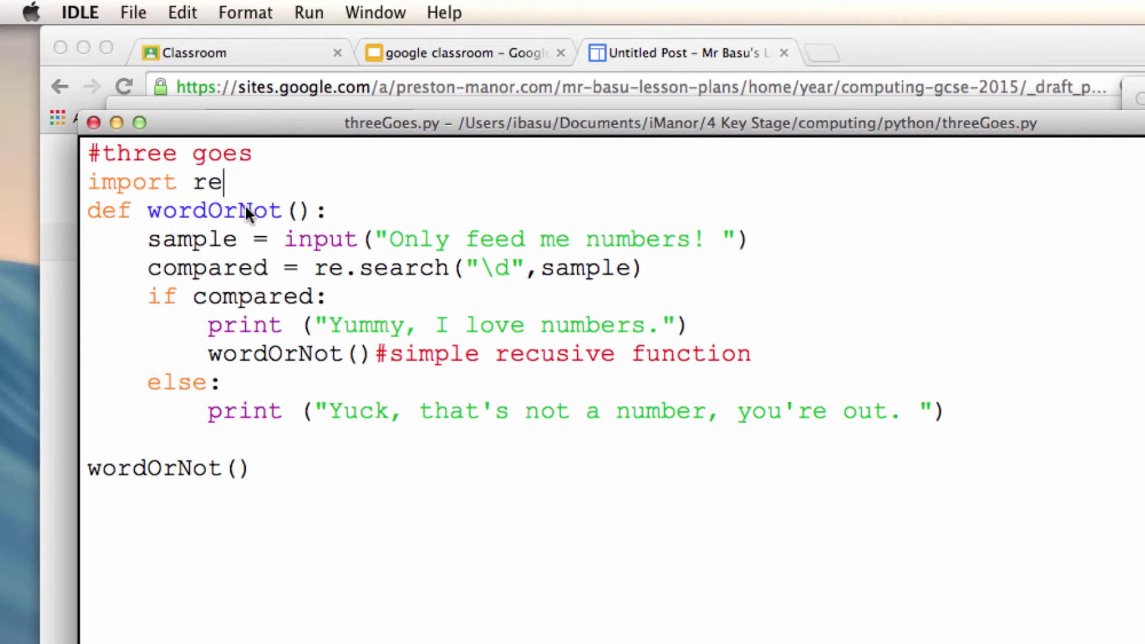
- Highlight the wordOrNot call on the last line and the indentation before sample
{"action": "left_click_drag", "start_coordinate": [118, 468], "coordinate": [237, 468]}
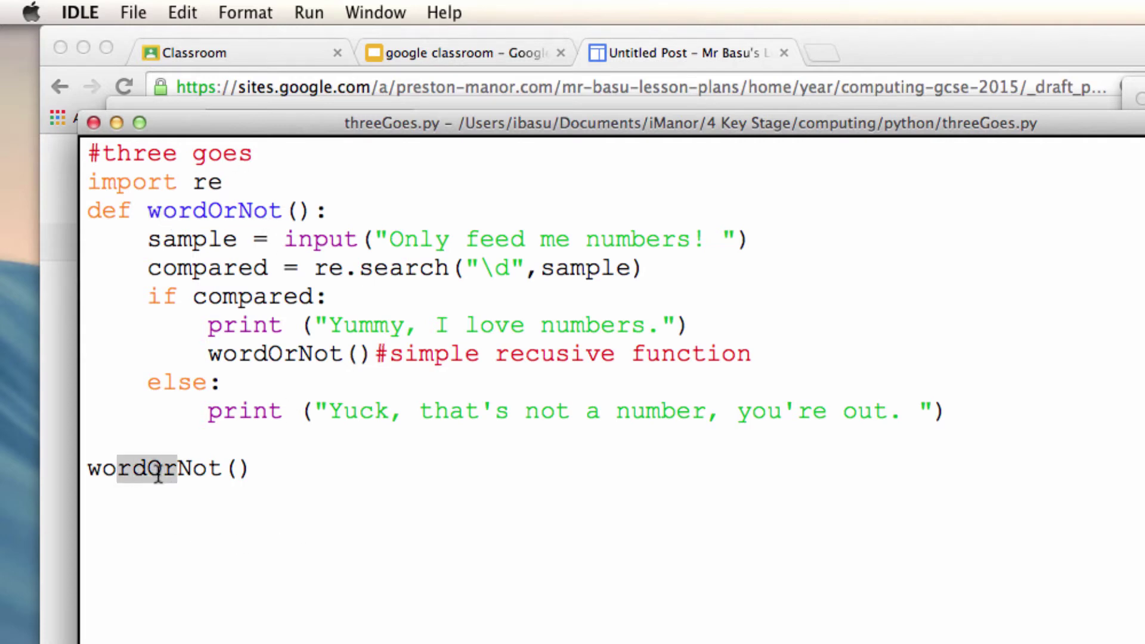
{"action": "left_click", "coordinate": [256, 469]}
{"action": "left_click", "coordinate": [111, 235]}
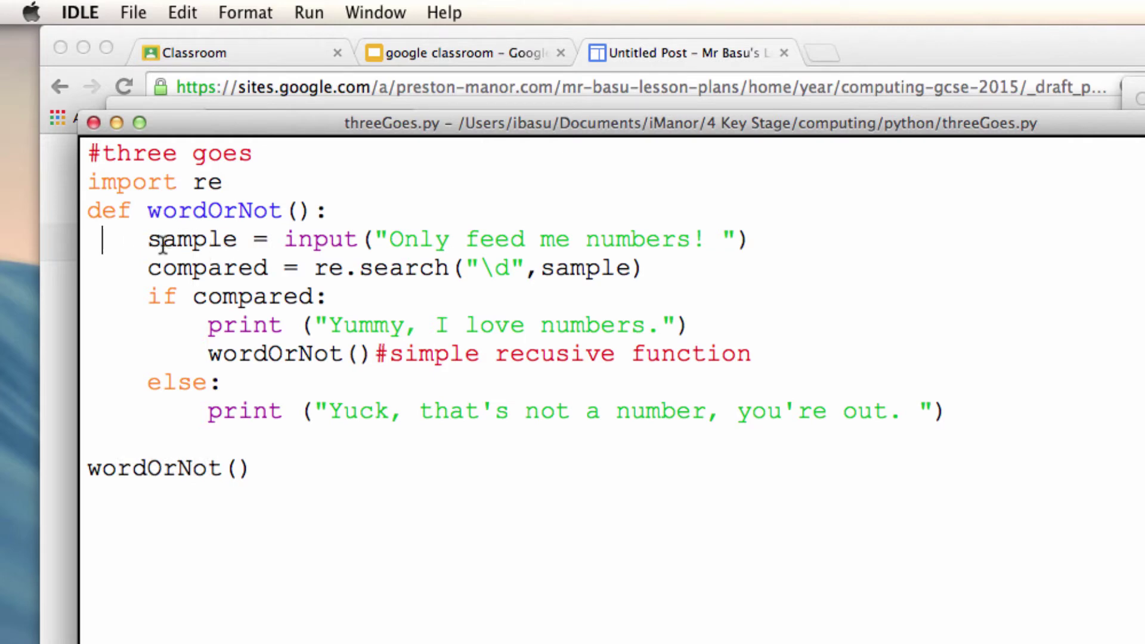
{"action": "key", "text": "shift+Right"}
{"action": "key", "text": "shift+Right"}
{"action": "key", "text": "shift+Right"}
{"action": "key", "text": "shift+Right"}
{"action": "key", "text": "shift+Right"}
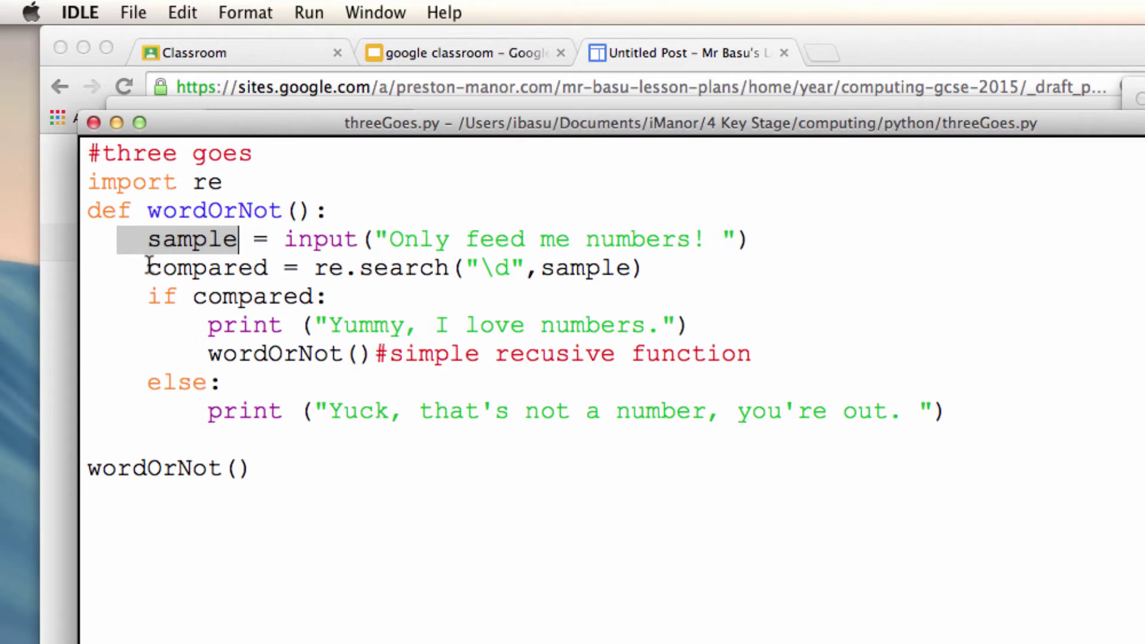
- Highlight the compared variable, the \d digit pattern and the recursive wordOrNot call
{"action": "double_click", "coordinate": [172, 268]}
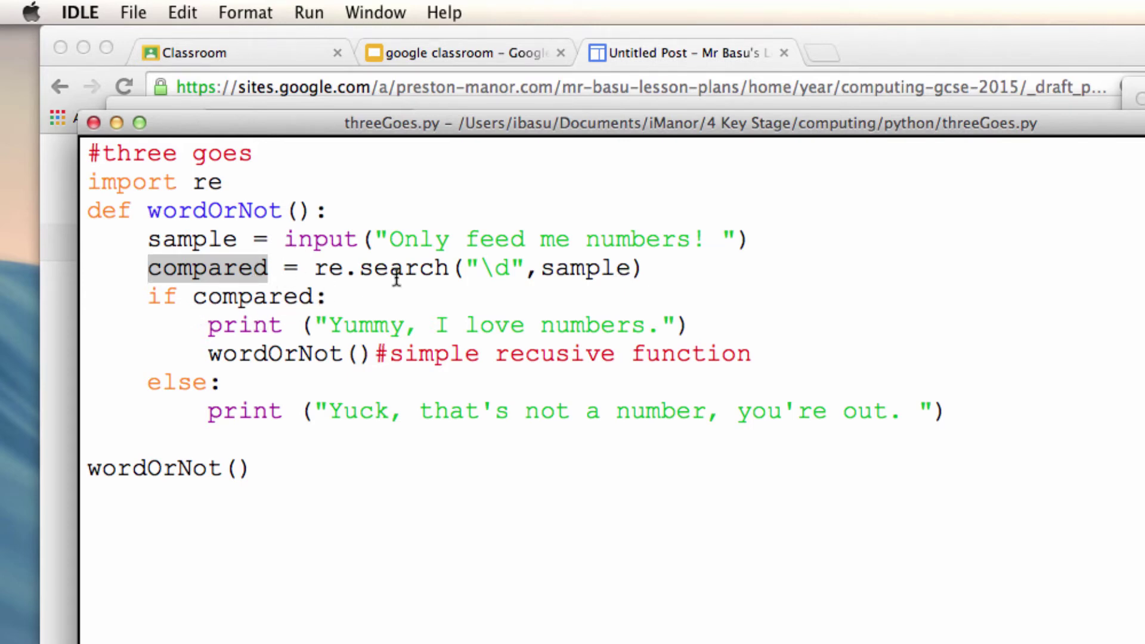
{"action": "left_click_drag", "start_coordinate": [480, 263], "coordinate": [510, 263]}
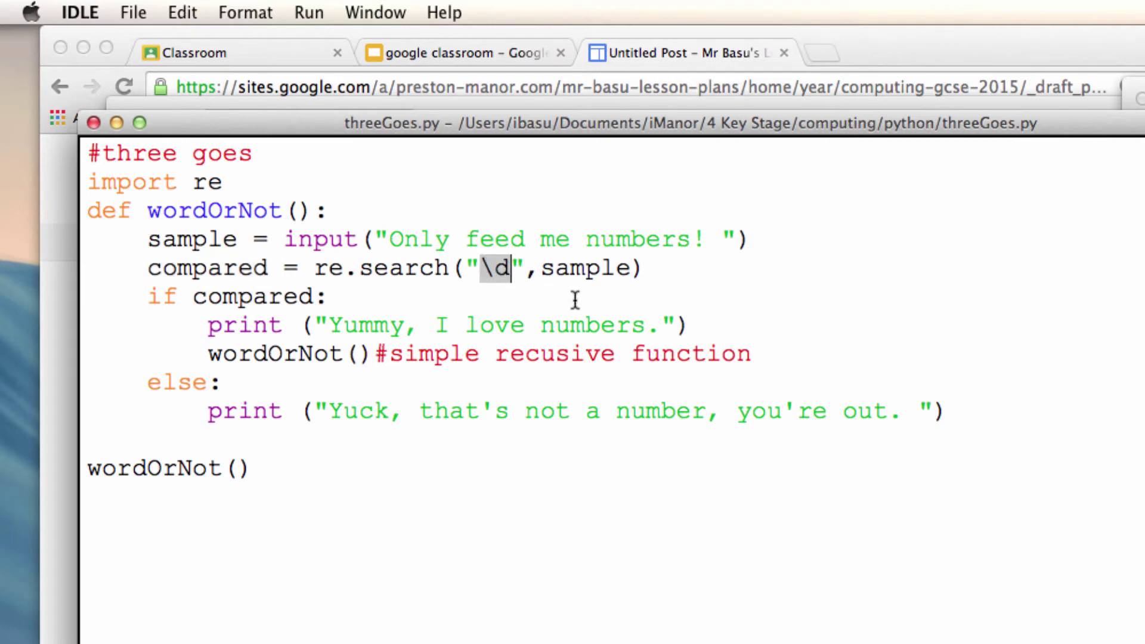
{"action": "left_click", "coordinate": [495, 525]}
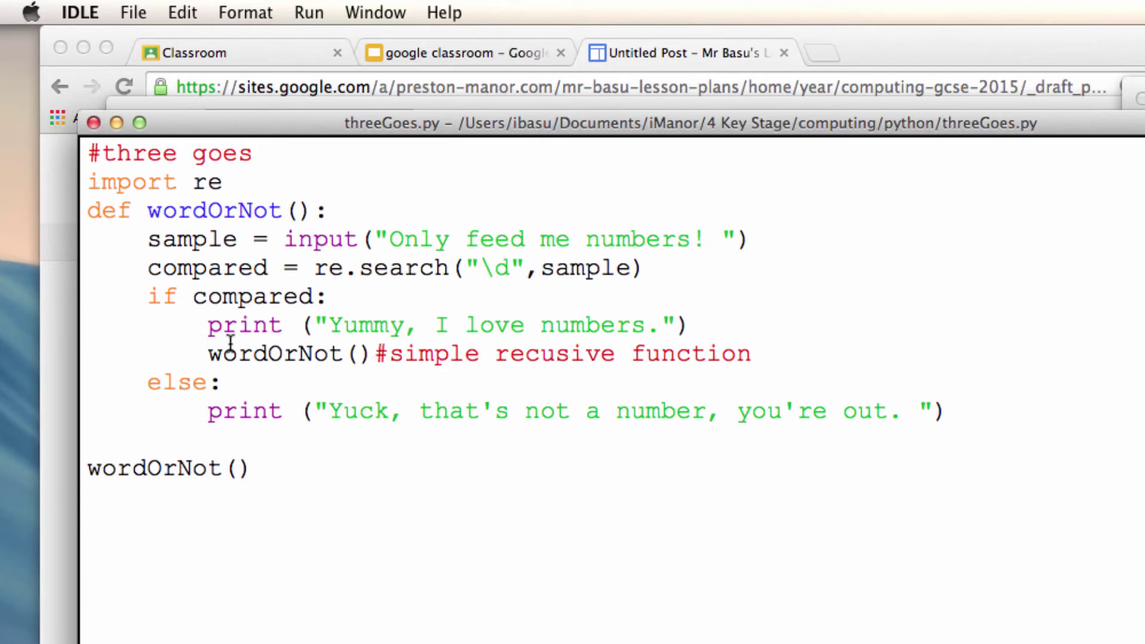
{"action": "left_click_drag", "start_coordinate": [102, 355], "coordinate": [343, 361]}
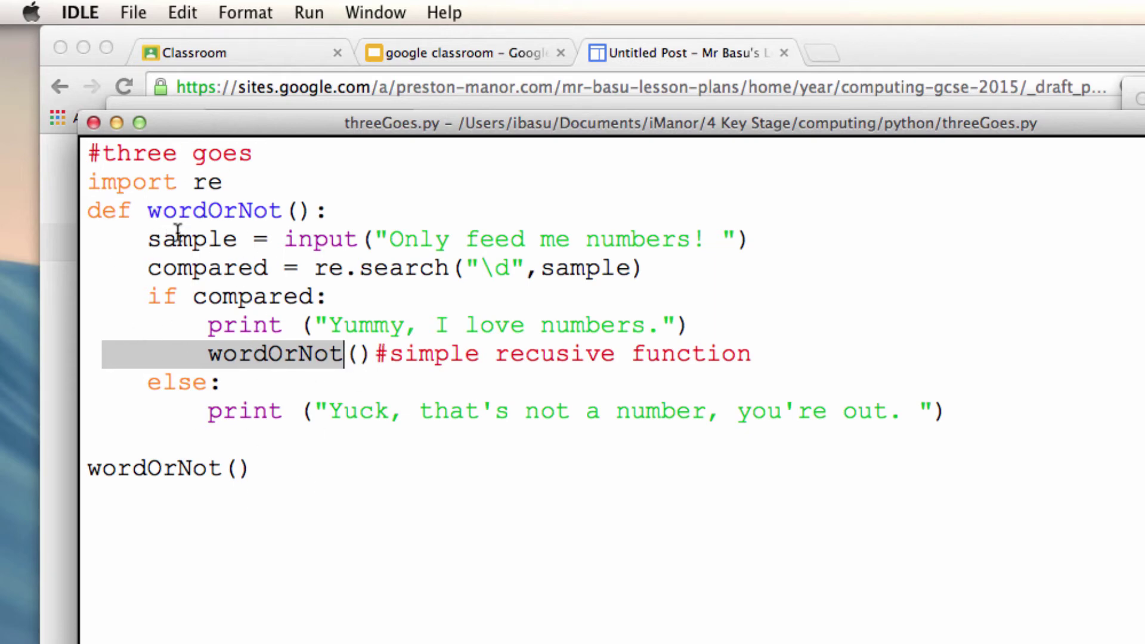
{"action": "left_click", "coordinate": [289, 355]}
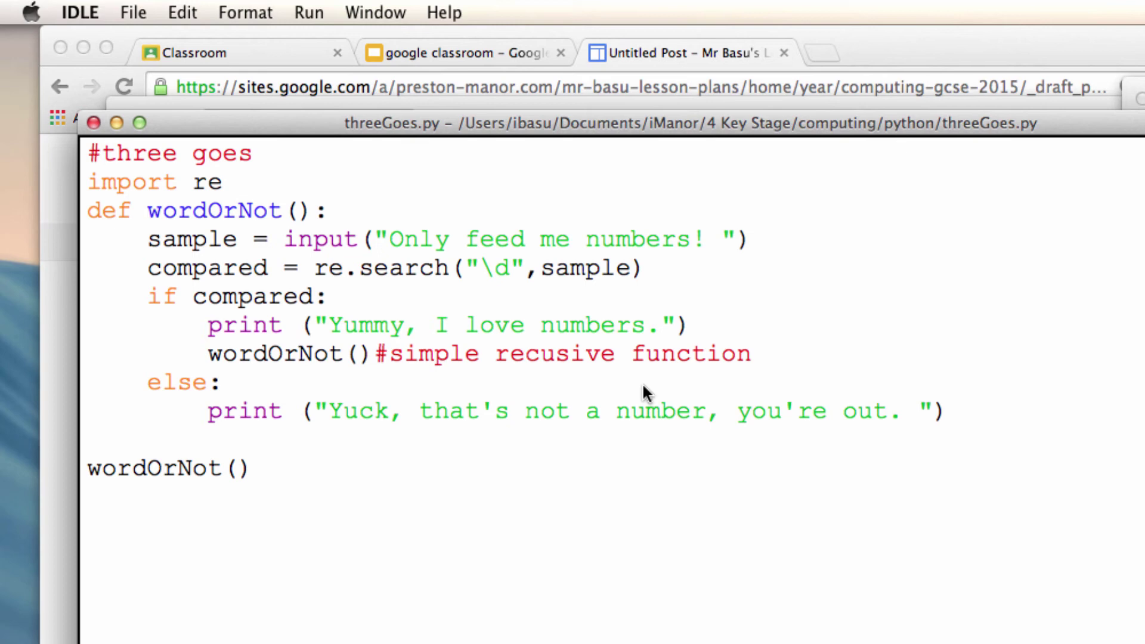
- Run threeGoes.py with F5 and enter 4, 4 and 3 at the number prompts
{"action": "key", "text": "F5"}
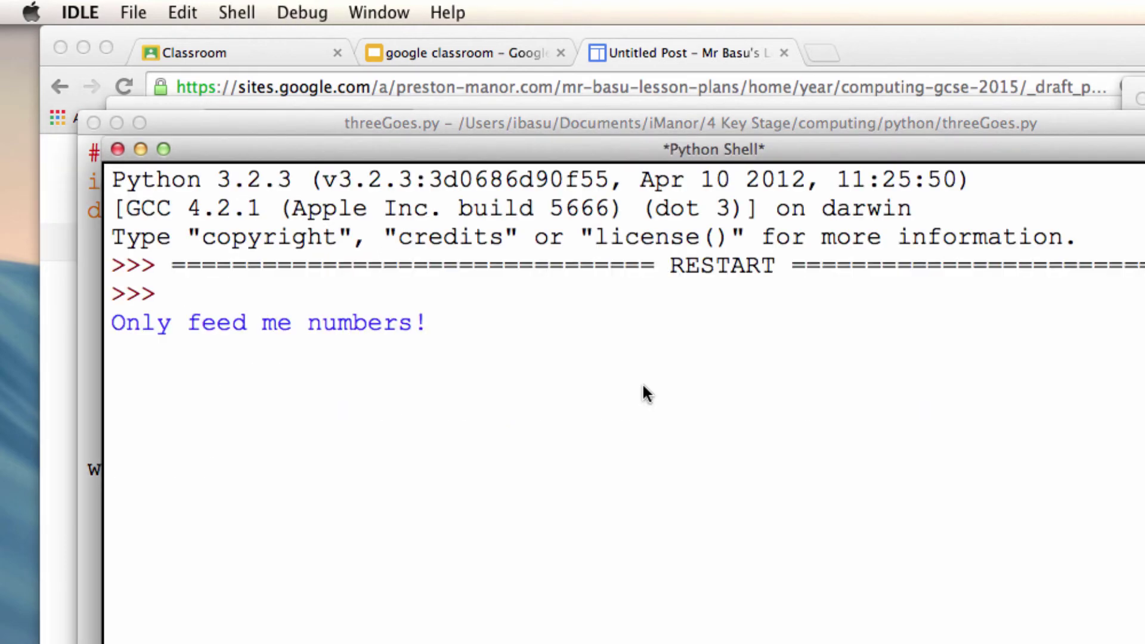
{"action": "type", "text": "4"}
{"action": "key", "text": "Return"}
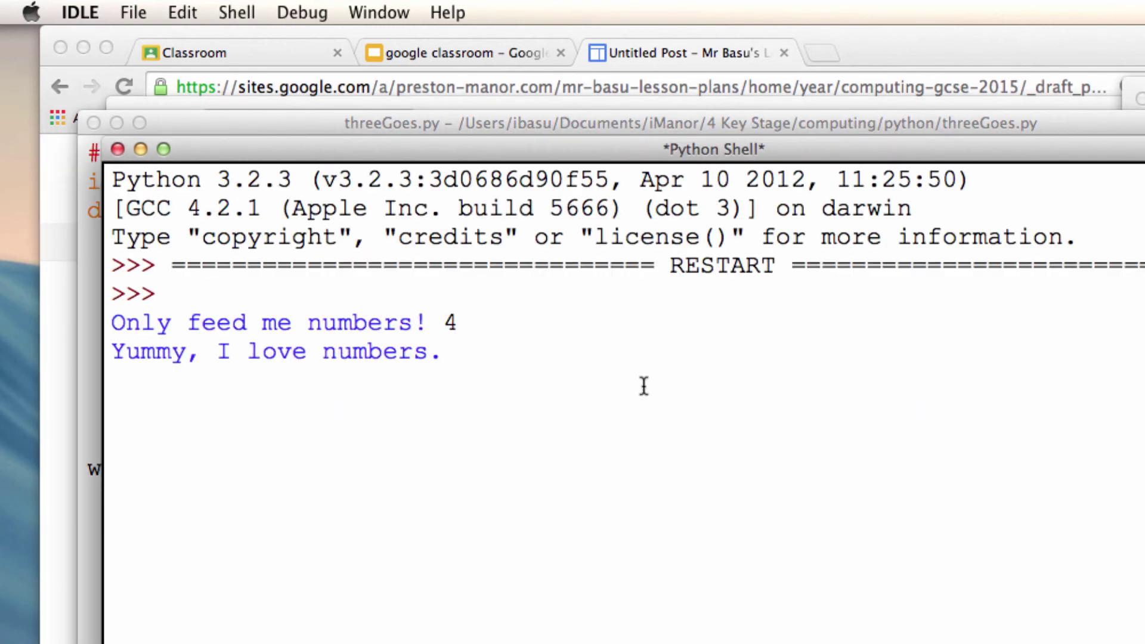
{"action": "type", "text": "4"}
{"action": "key", "text": "Return"}
{"action": "type", "text": "3"}
{"action": "key", "text": "Return"}
{"action": "key", "text": "Return"}
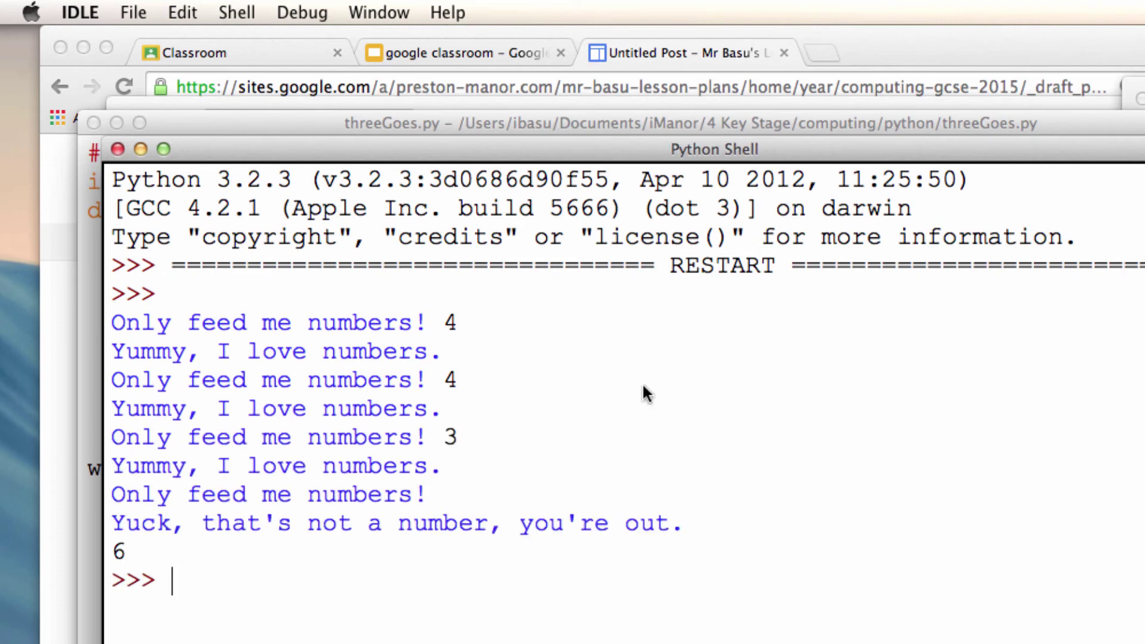